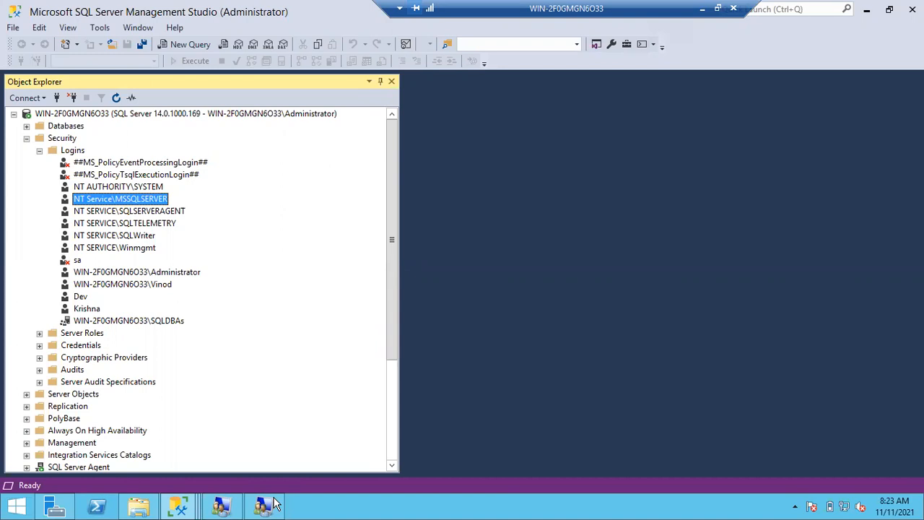
Open File Explorer, then bring forward the lusrmgr window listing the SQLDBAs group.
click(139, 506)
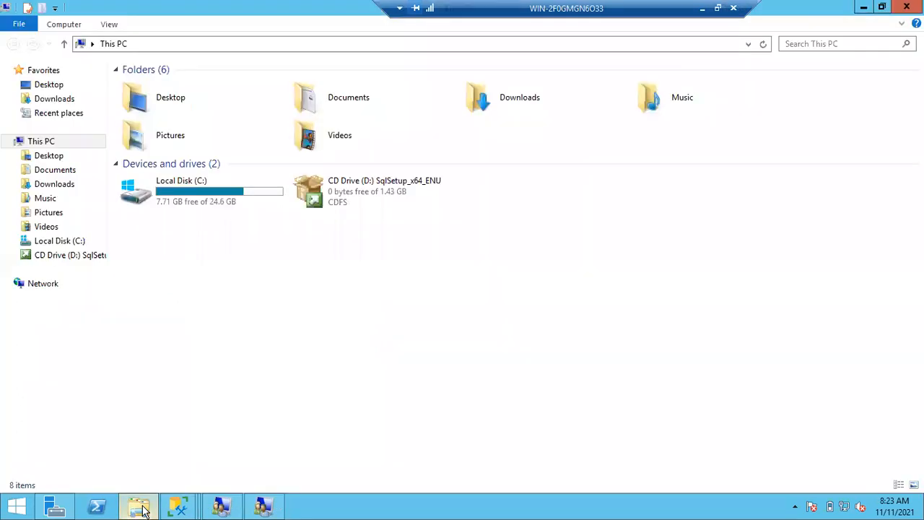
click(272, 508)
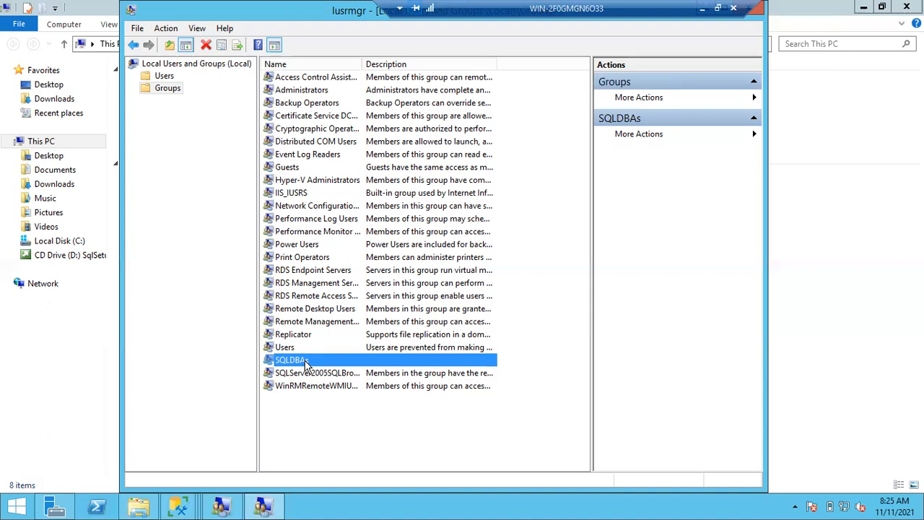
click(180, 506)
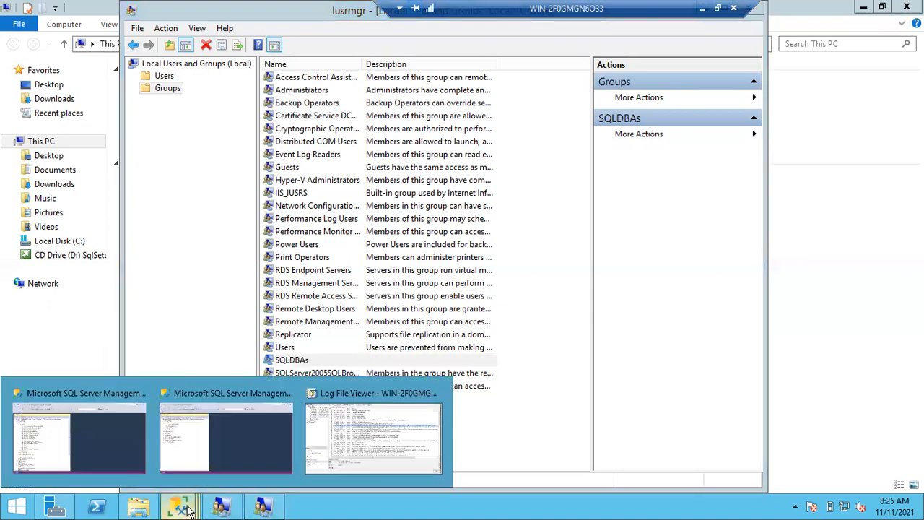
click(37, 448)
click(88, 310)
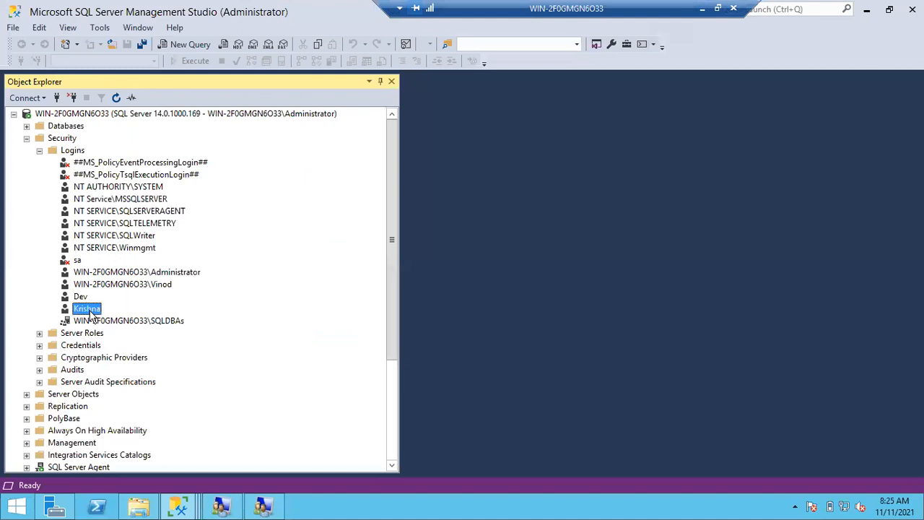
click(91, 322)
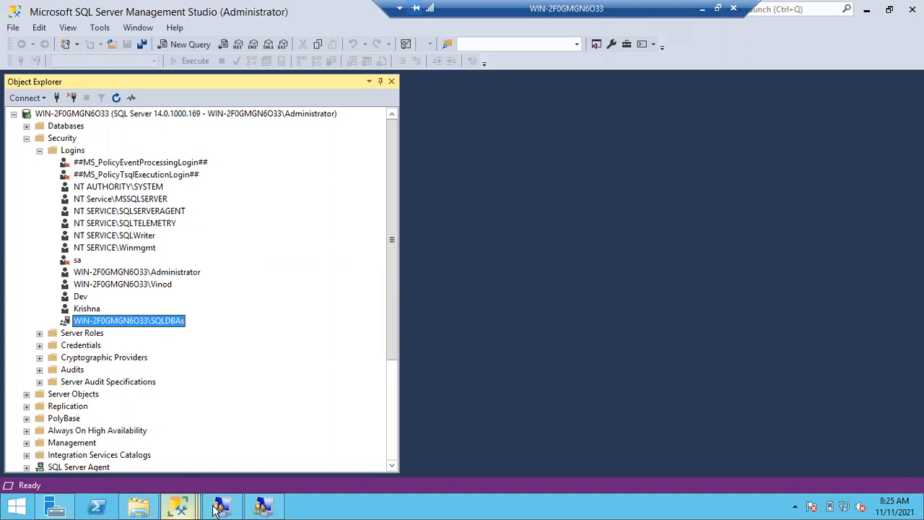
click(278, 509)
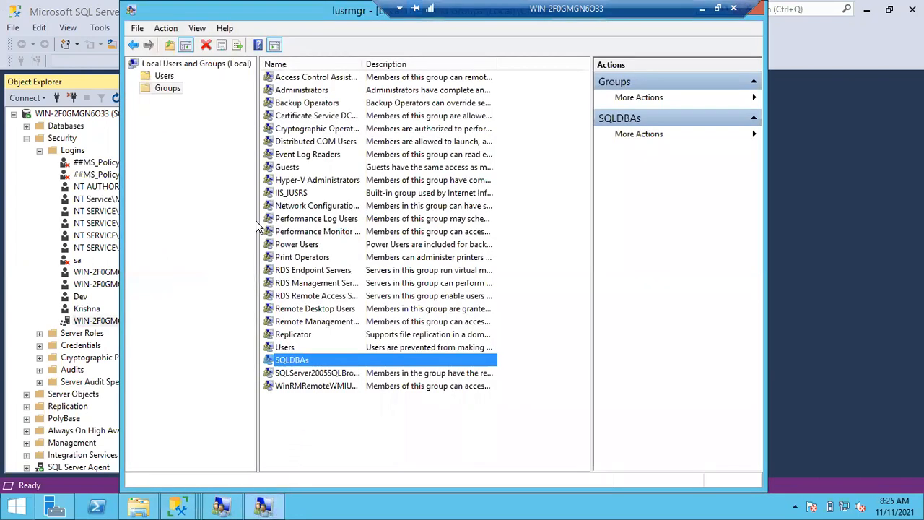
Start a new local user in the Users list, entering its user name and password twice.
click(164, 76)
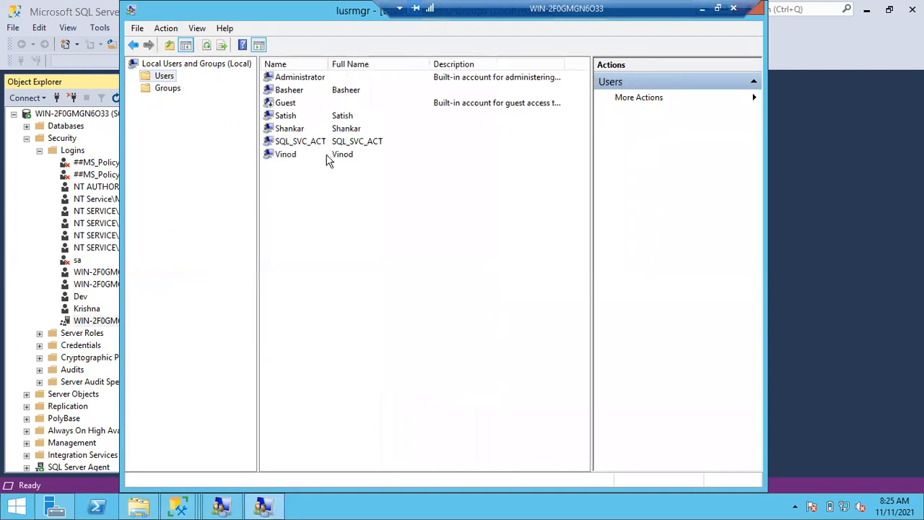
right_click(308, 192)
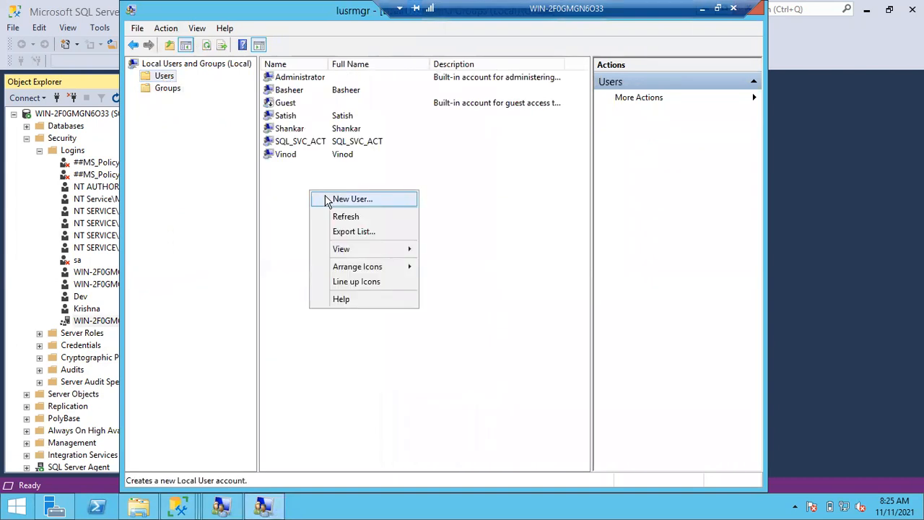
click(326, 200)
text(Mahesh)
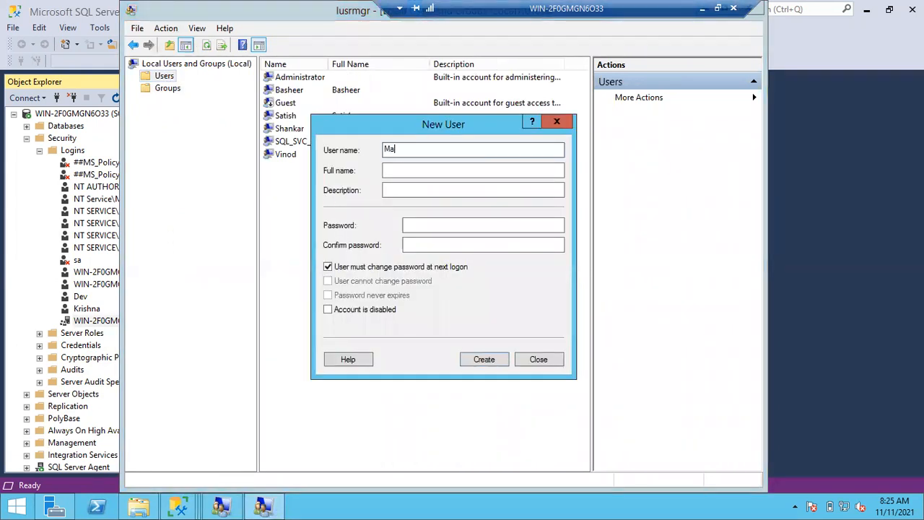
key(Tab)
key(Tab)
key(Tab)
text(•••••••••••••)
key(Tab)
text(•••••••••••••)
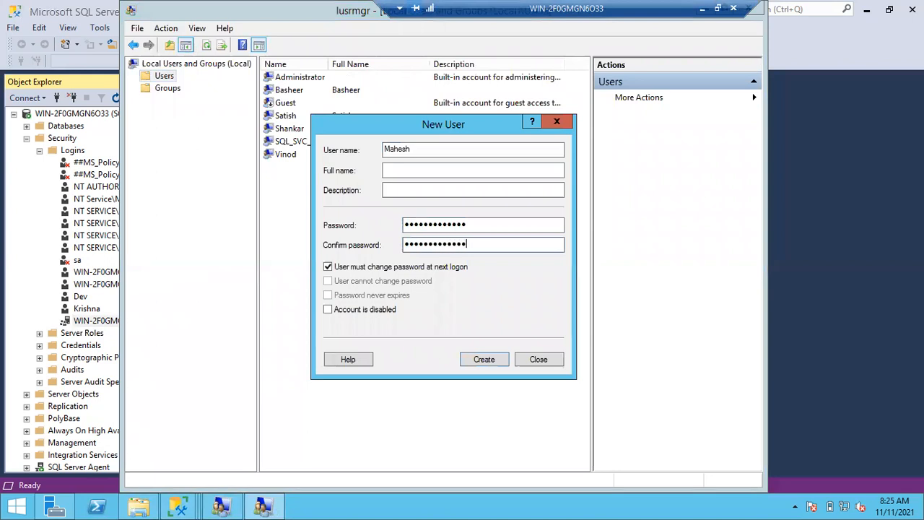
Make the password never expire and unchangeable by the user, then create the account.
click(329, 267)
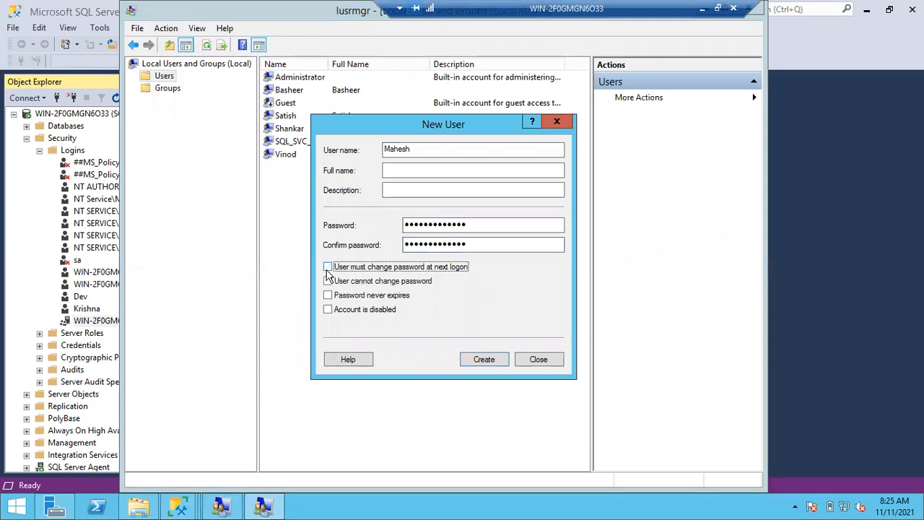
click(329, 281)
click(329, 295)
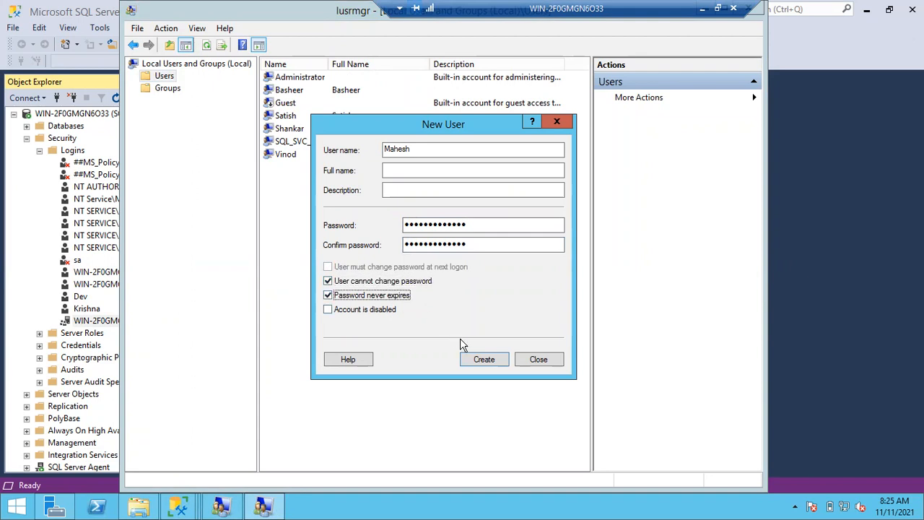
click(481, 360)
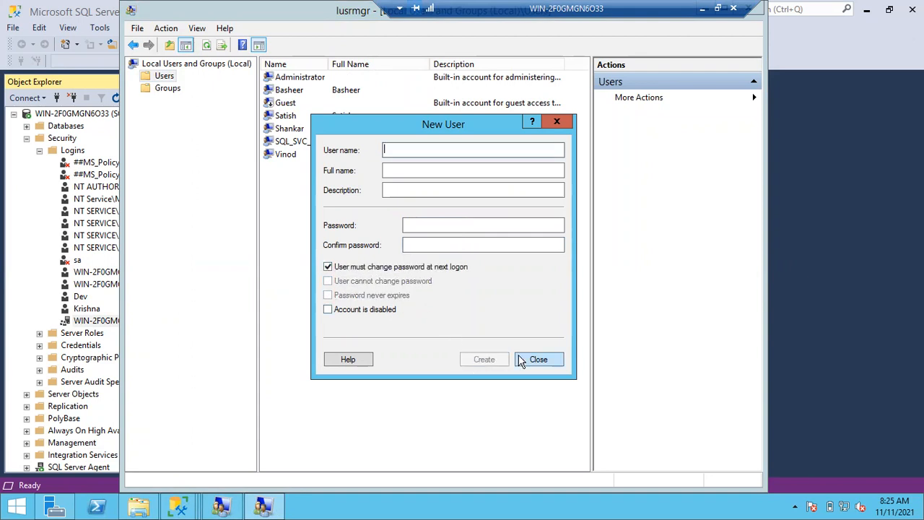
click(519, 359)
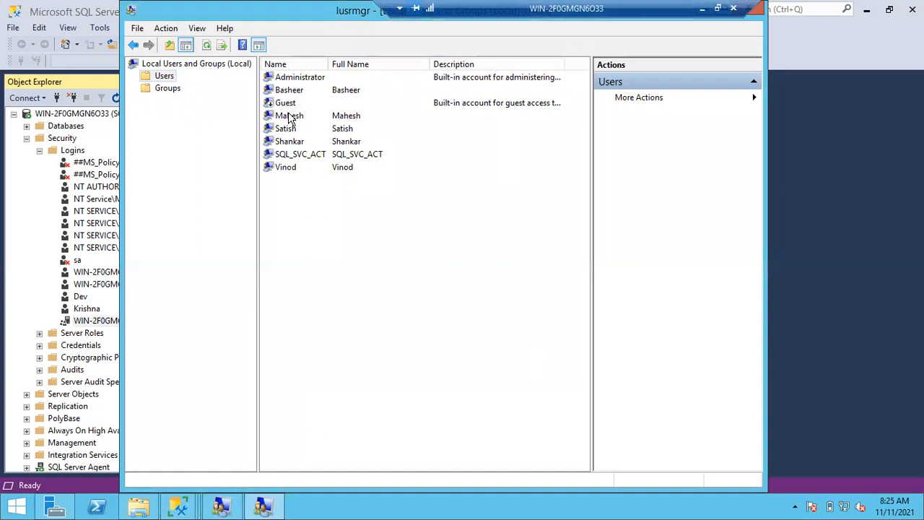
click(269, 116)
Add the new user account to the SQLDBAs group via Check Names and apply the change.
click(165, 88)
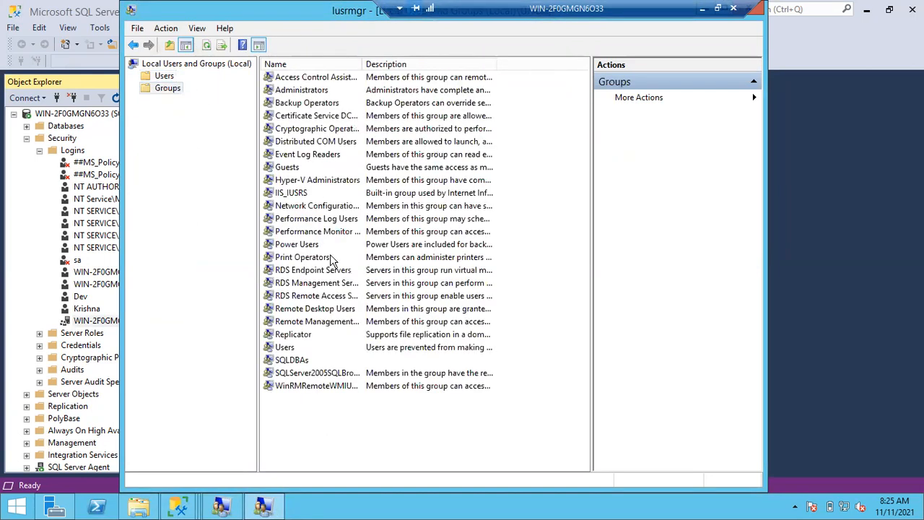
double_click(292, 359)
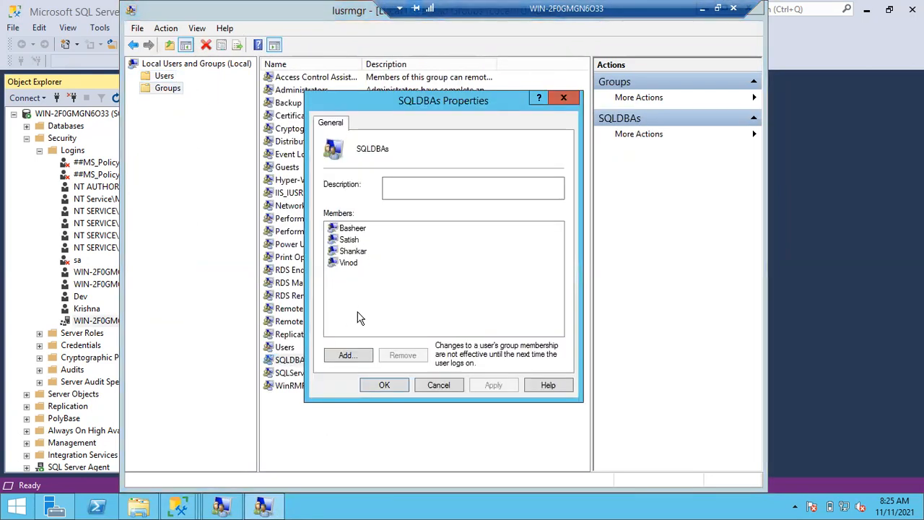
click(350, 358)
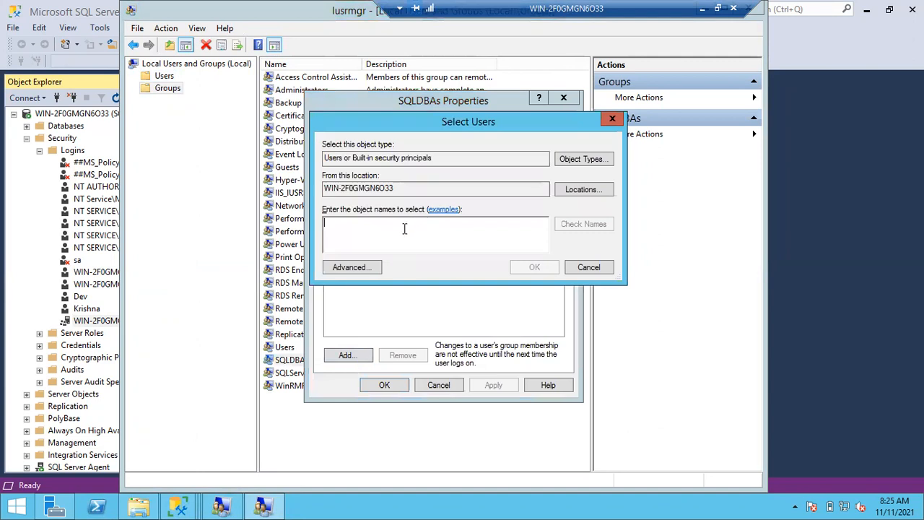
text(mahesh)
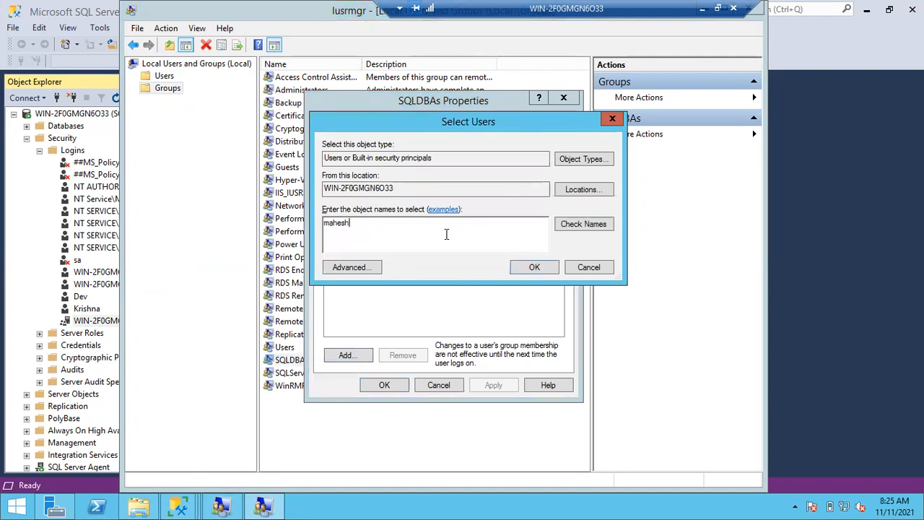
click(571, 228)
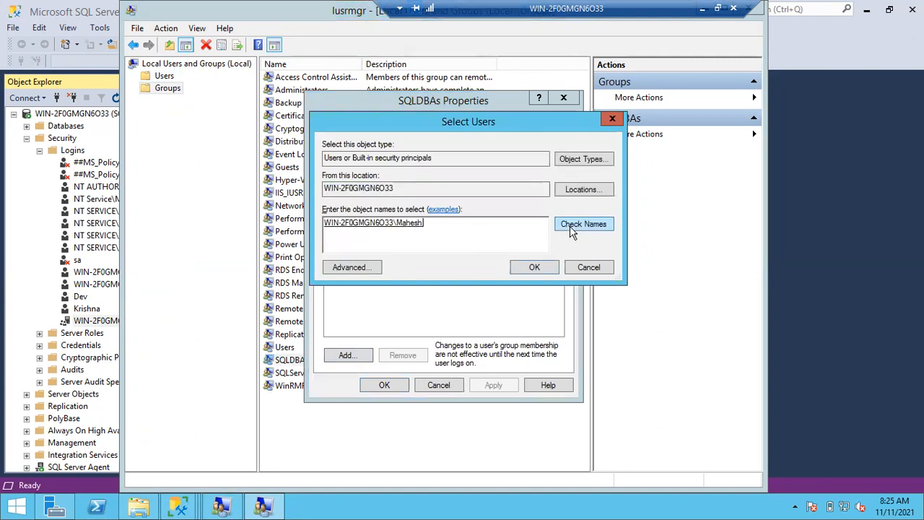
click(535, 267)
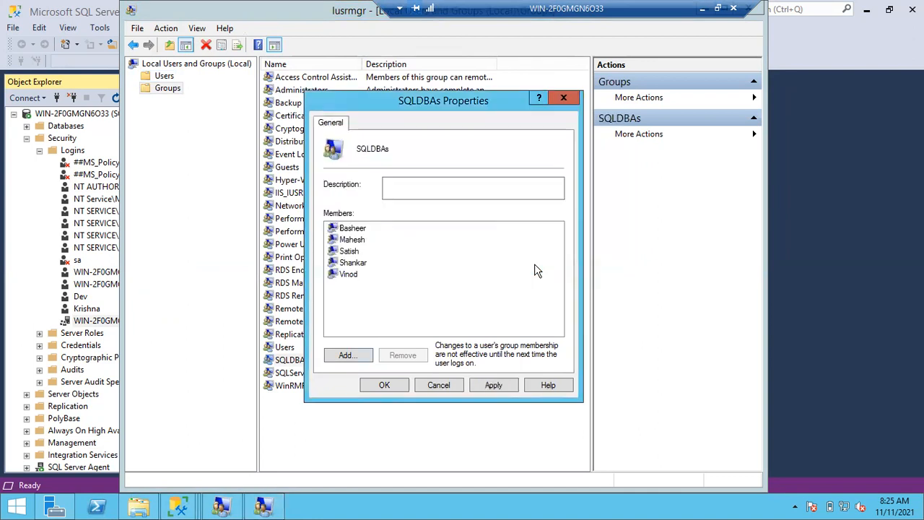
click(497, 388)
click(385, 386)
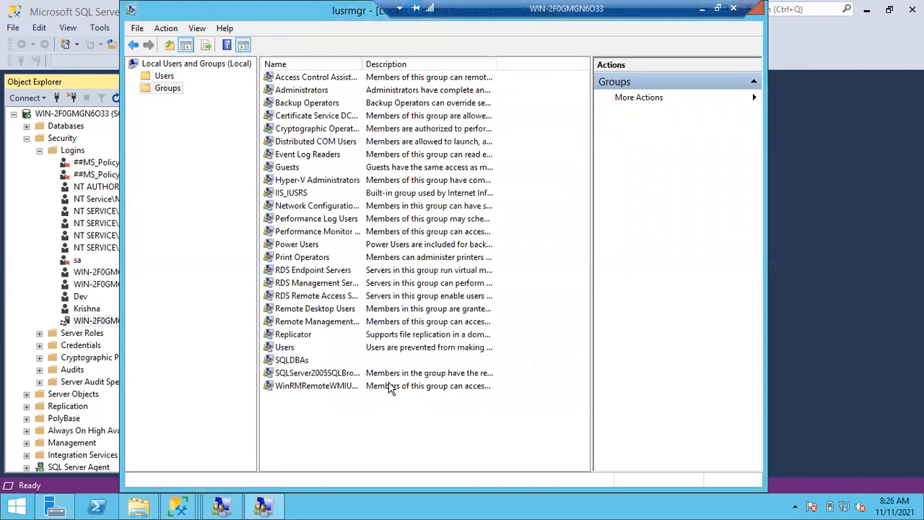
In Management Studio, select the server root node and open a new query window against master.
click(85, 165)
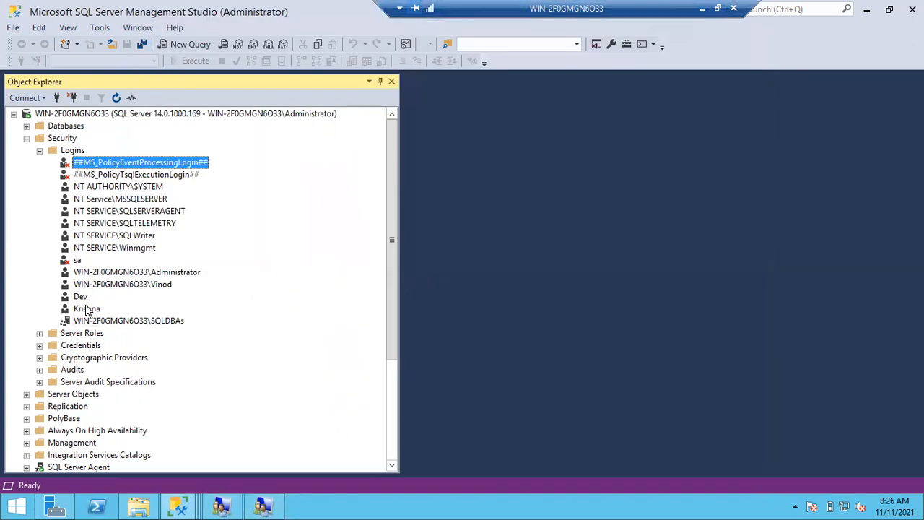
click(91, 323)
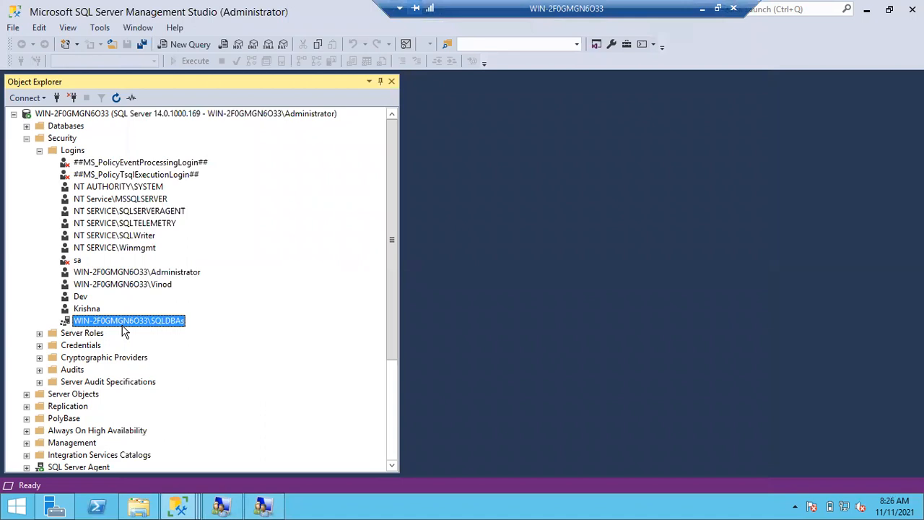
click(122, 114)
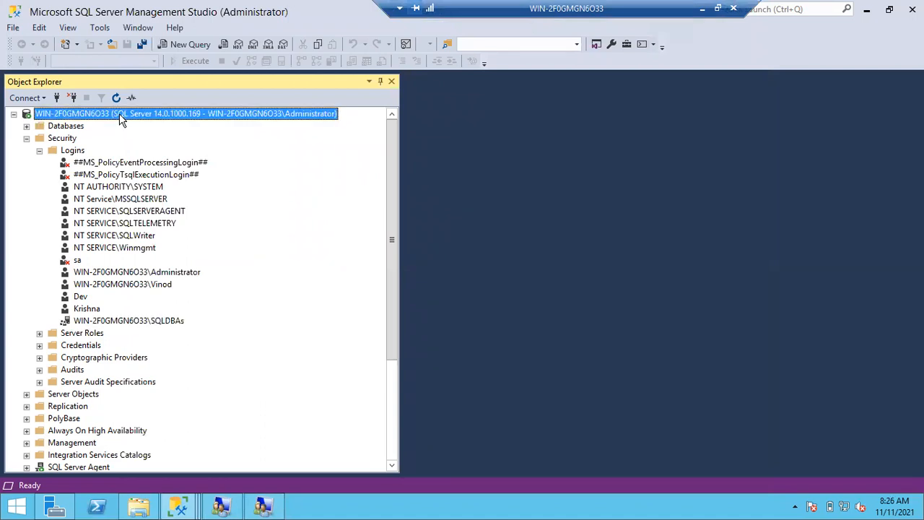
click(176, 44)
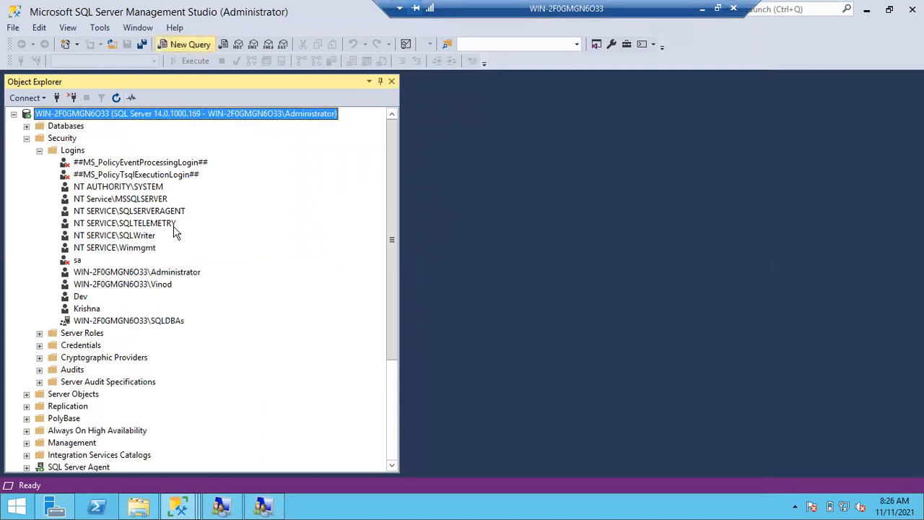
click(264, 507)
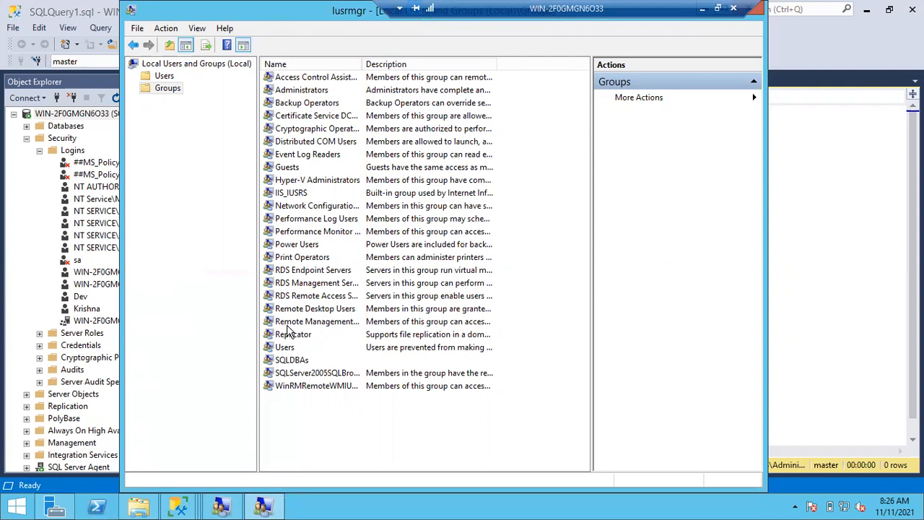
Build 'xp_logininfo [WIN-2F0GMGN6O33\SQLDBAs], members' by dragging in the login, and run it.
click(811, 231)
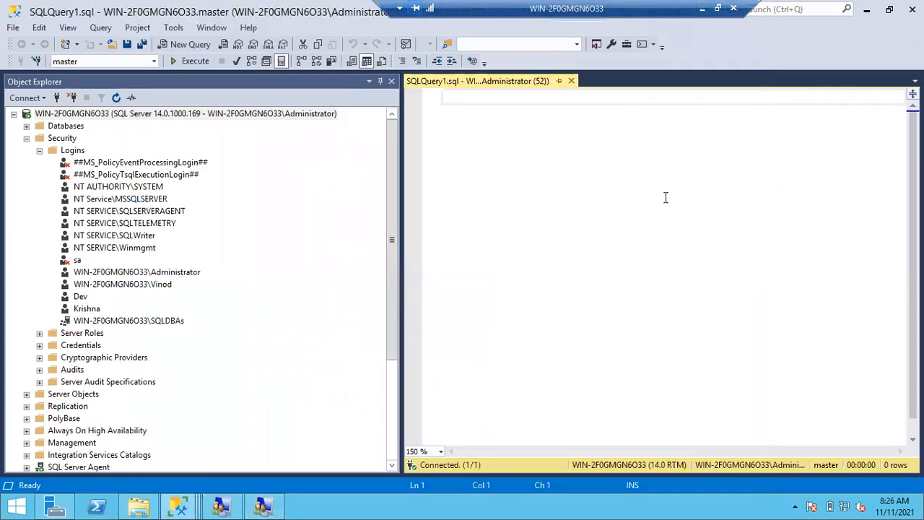
text(xp_logi)
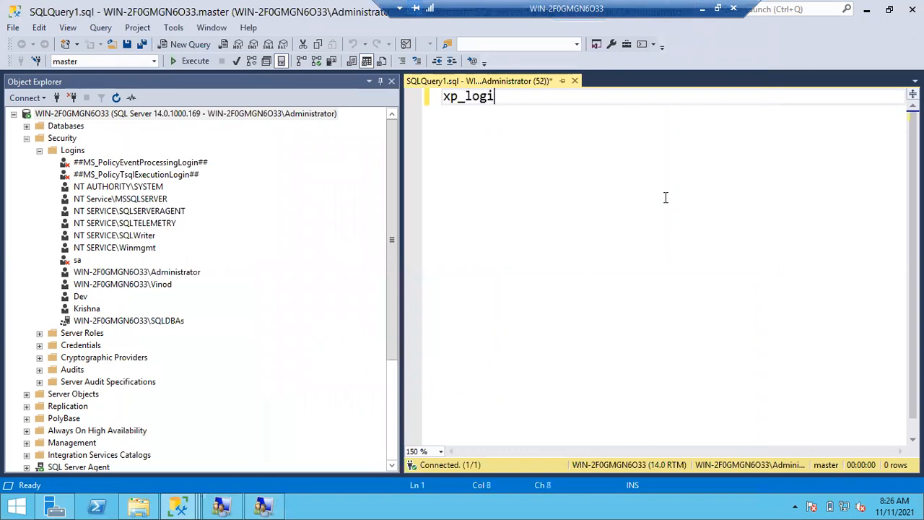
text(ninfo)
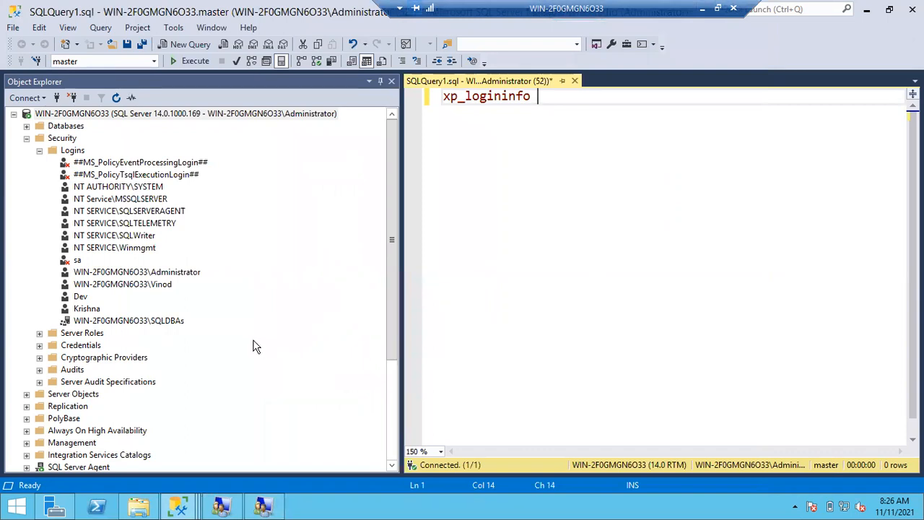
drag(160, 325, 573, 127)
click(574, 97)
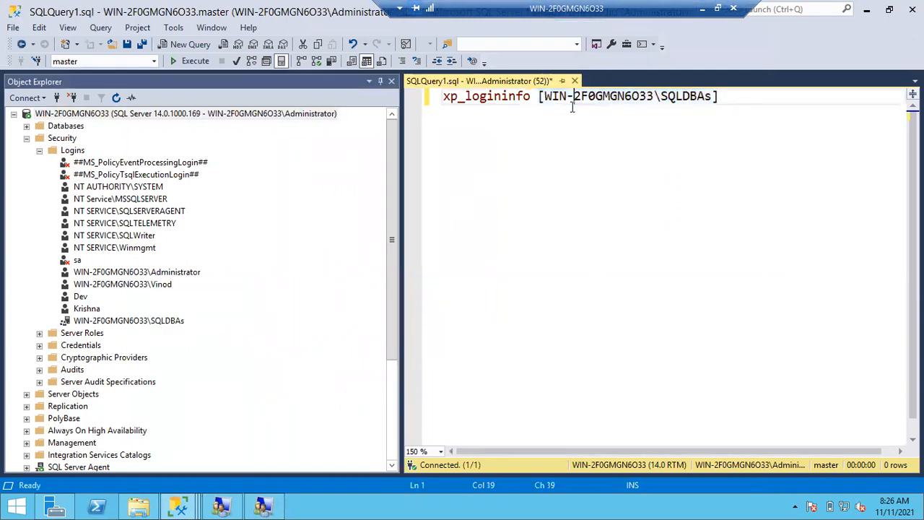
click(720, 97)
text(, members)
click(718, 165)
key(F5)
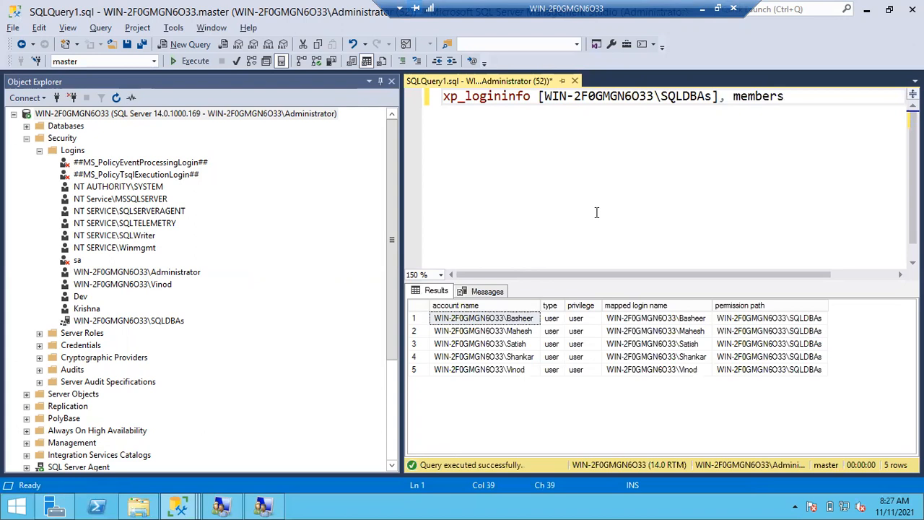
Review the five member accounts in the results grid, each mapped through SQLDBAs.
click(425, 98)
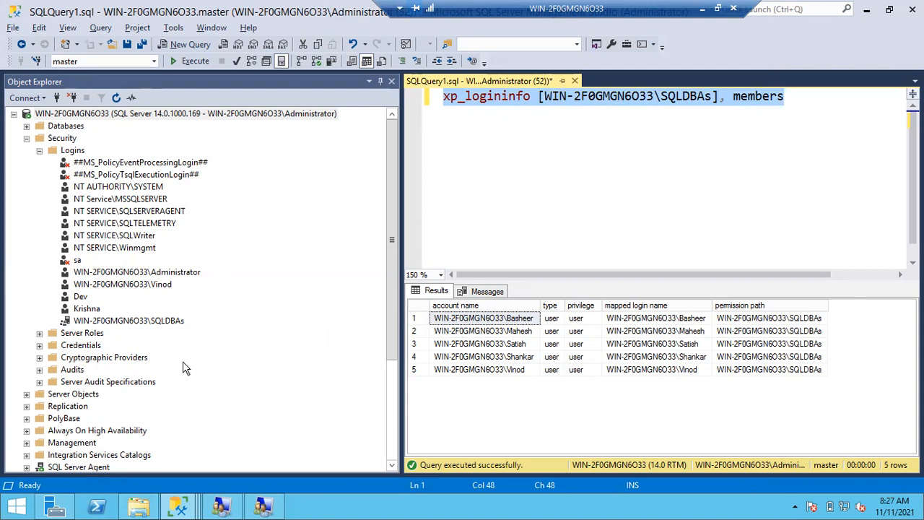
click(492, 332)
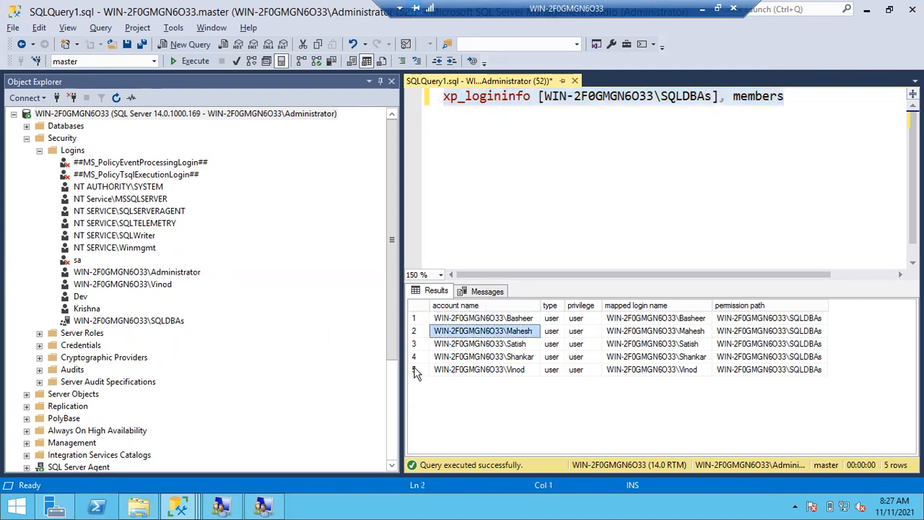
click(180, 508)
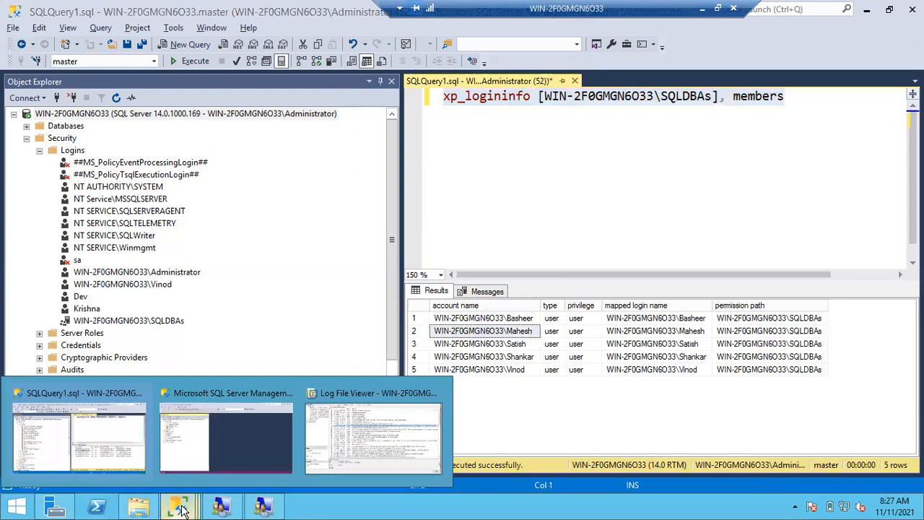
Launch Management Studio 18 with Run as different user, entering the SQLDBAs member's credentials.
right_click(182, 509)
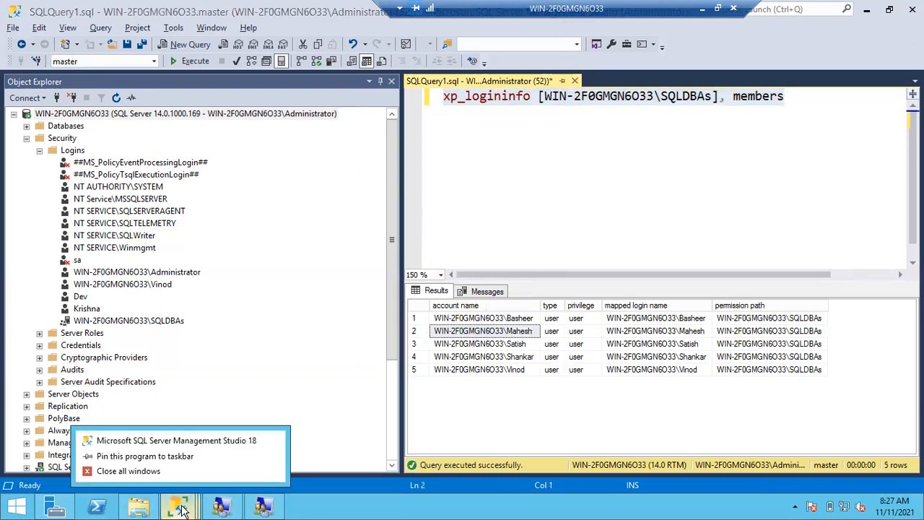
right_click(152, 440)
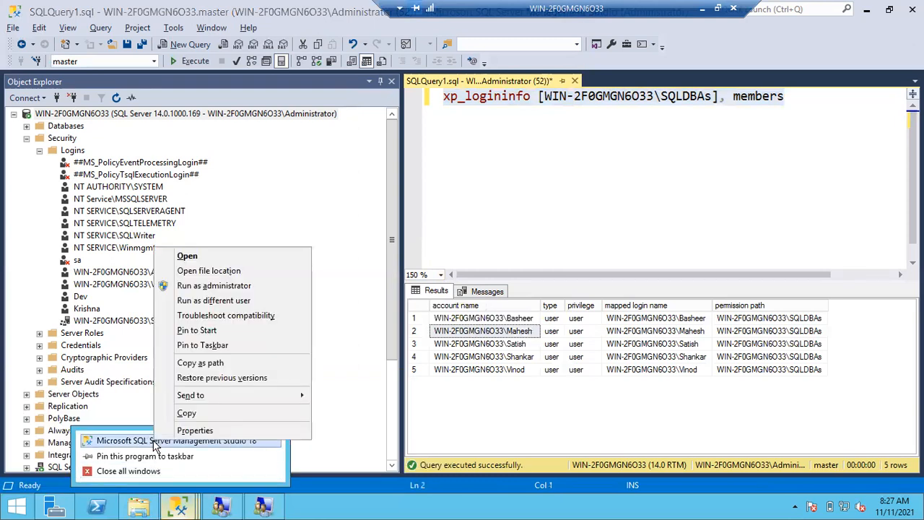
click(207, 300)
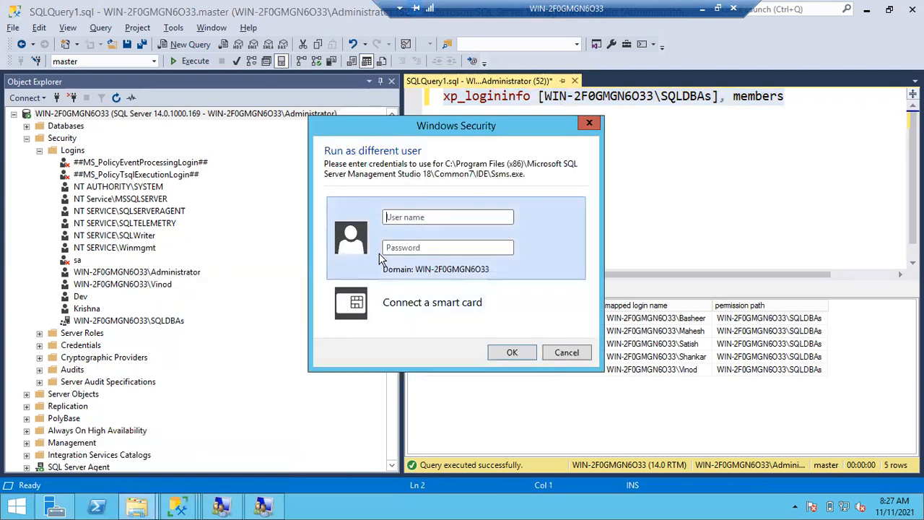
text(mahesh********)
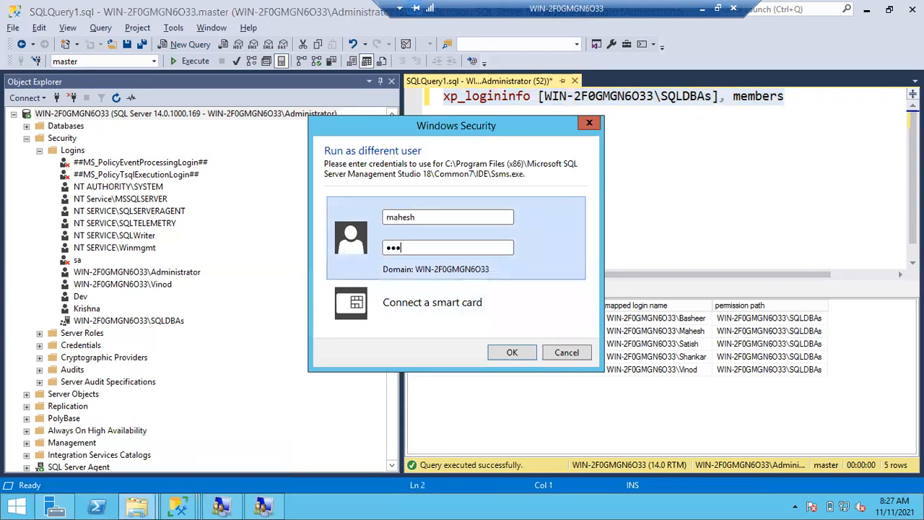
text(*****)
click(511, 352)
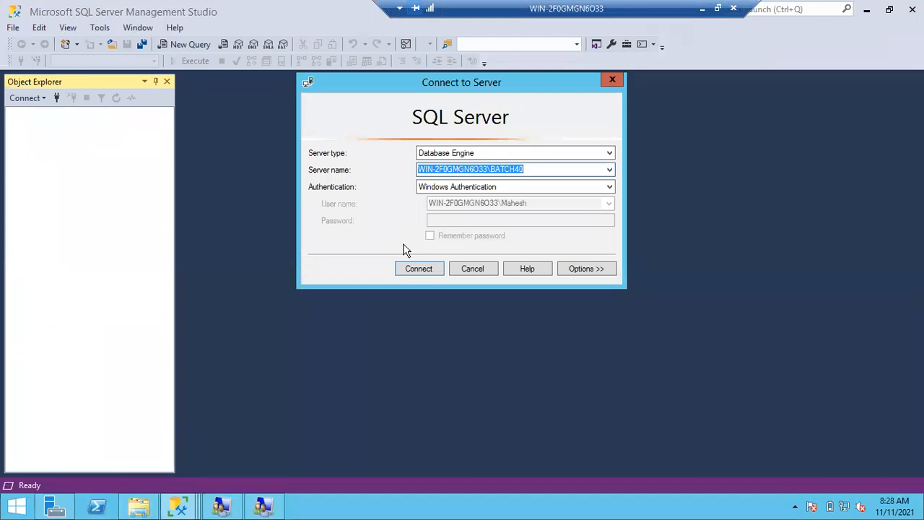
Pick WIN-2F0GMGN6O33 as the server name and connect with Windows Authentication.
click(609, 171)
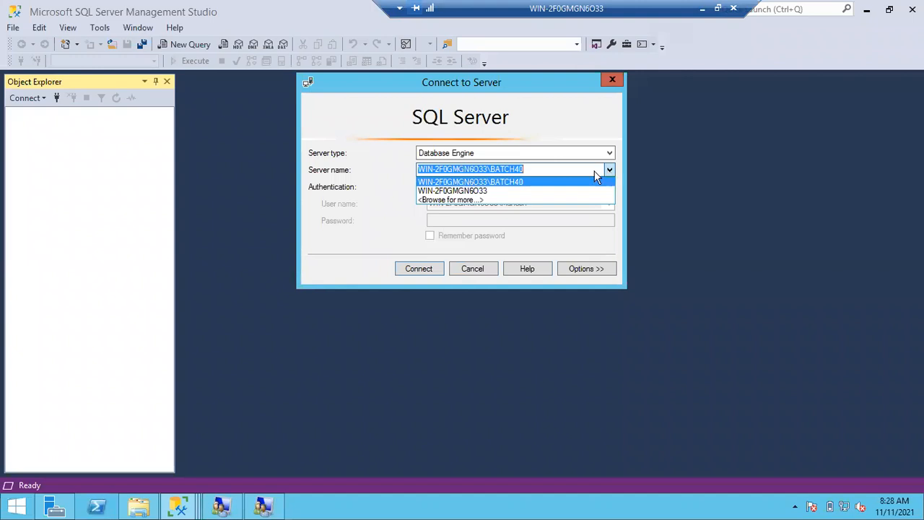
click(483, 191)
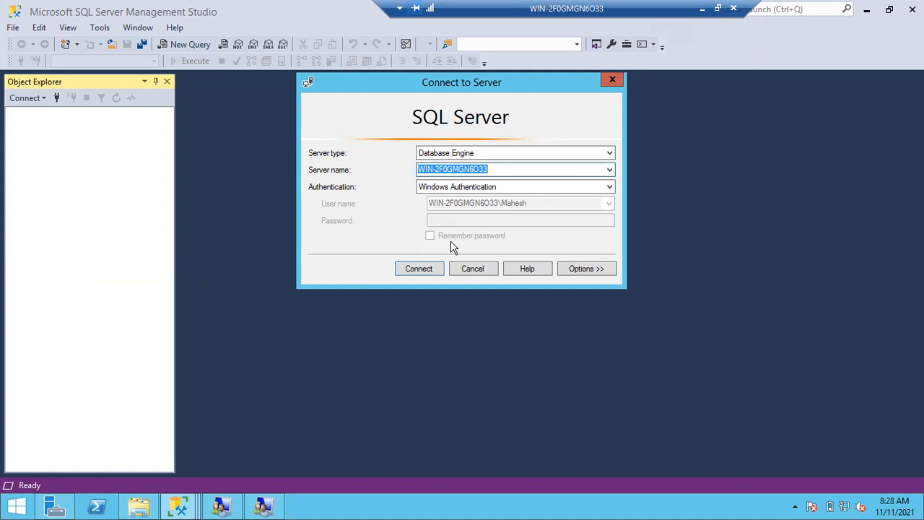
click(418, 267)
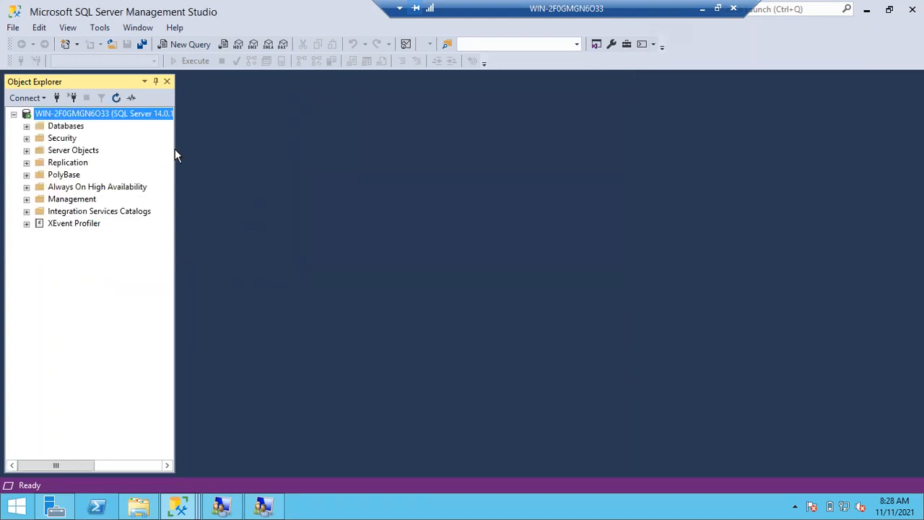
Widen Object Explorer and switch back to the administrator's SQLQuery1.sql window.
drag(174, 149, 225, 148)
click(181, 504)
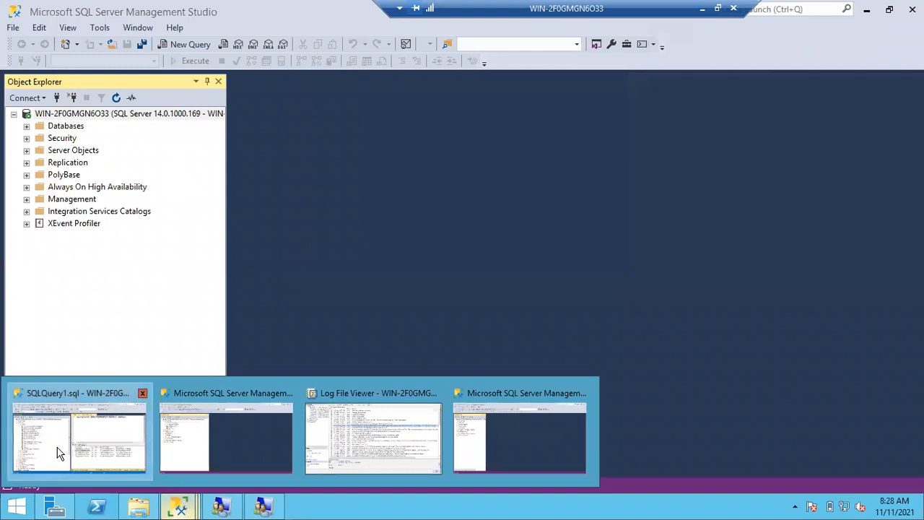
click(57, 450)
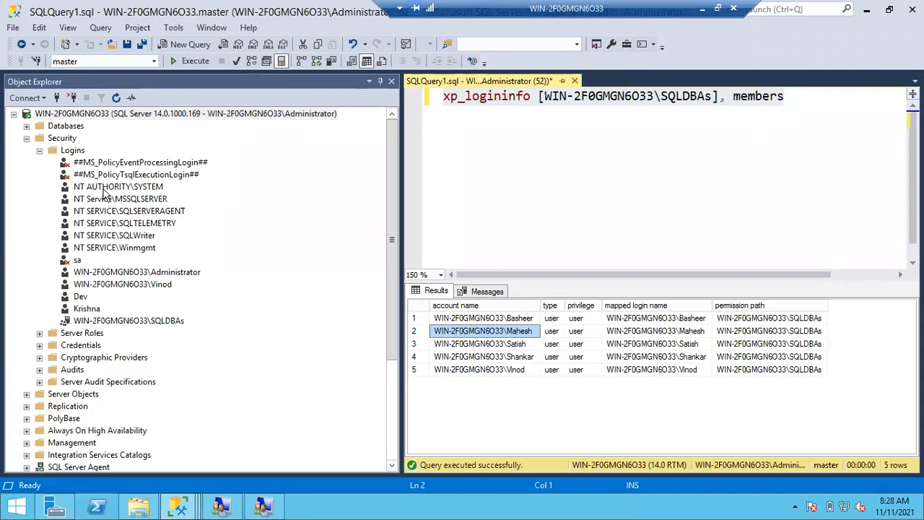
Go through the server's logins, from NT AUTHORITY\SYSTEM and the NT SERVICE accounts to sa, Dev and SQLDBAs.
click(106, 189)
click(119, 199)
click(140, 212)
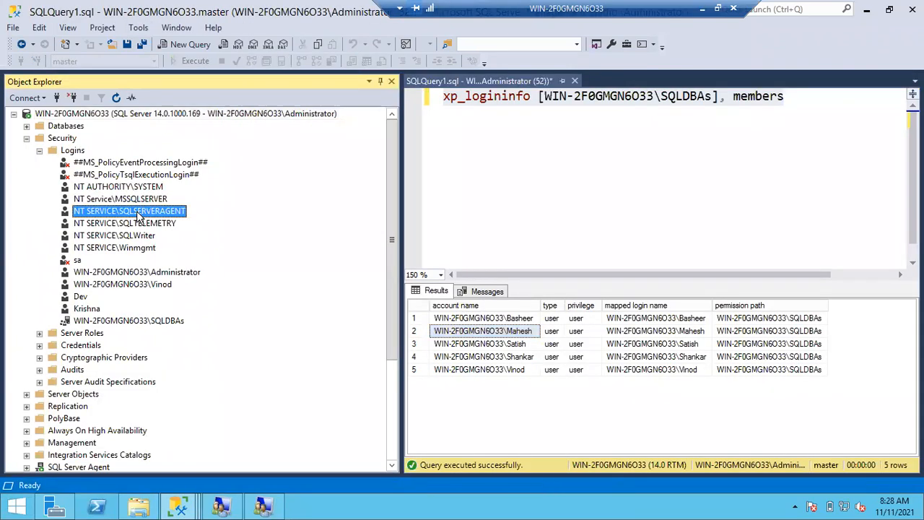
click(142, 226)
click(143, 238)
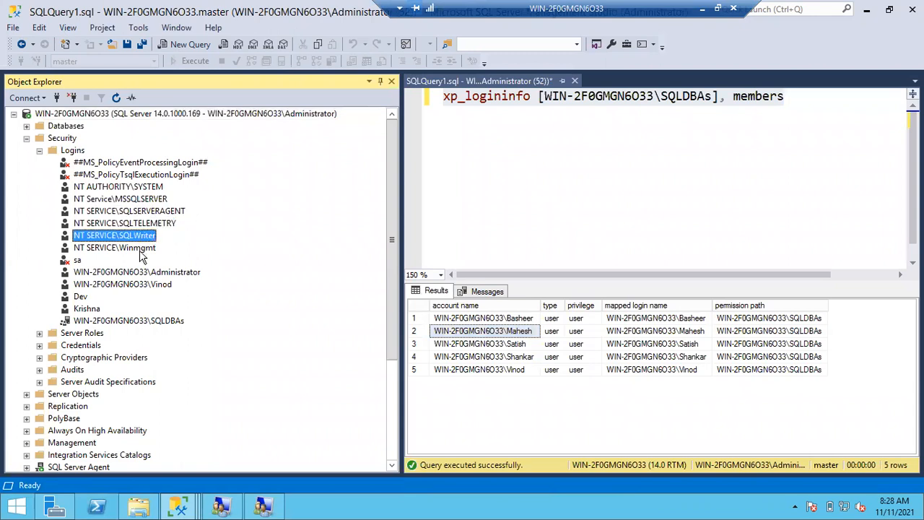
click(141, 249)
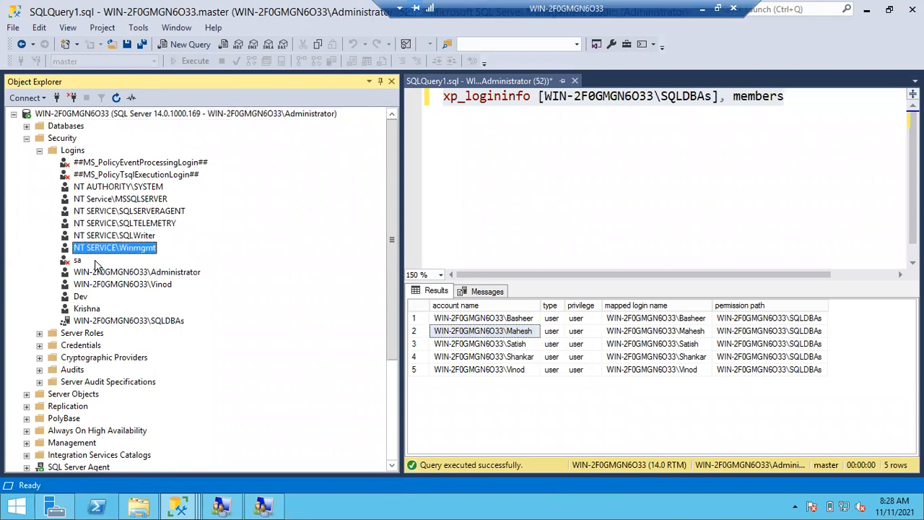
click(81, 261)
click(152, 275)
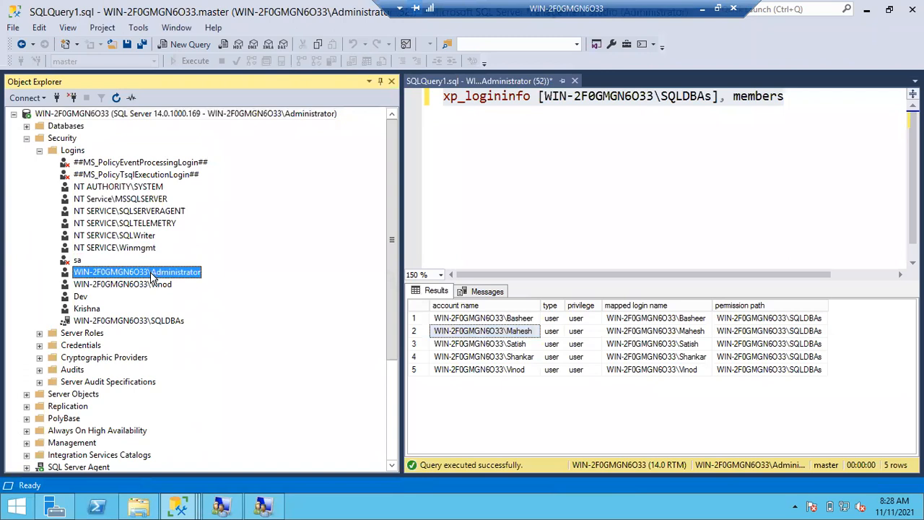
click(152, 285)
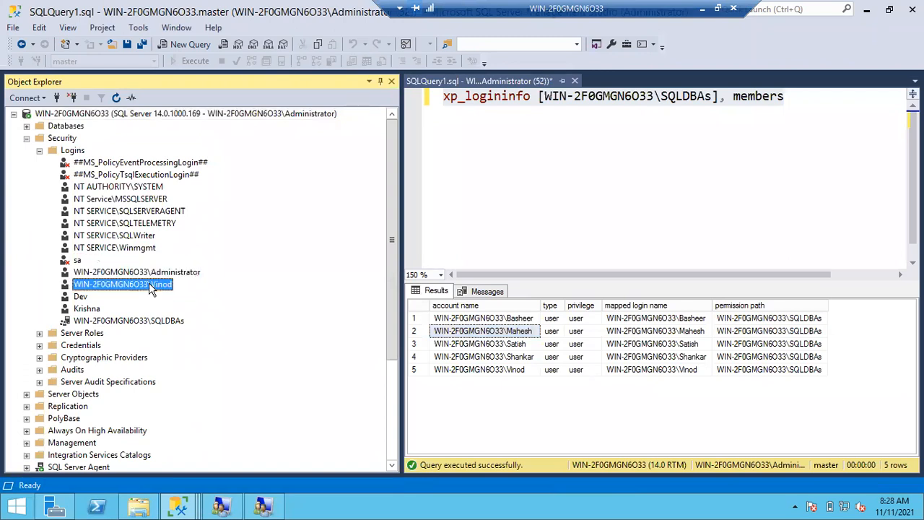
click(80, 297)
click(85, 309)
click(114, 322)
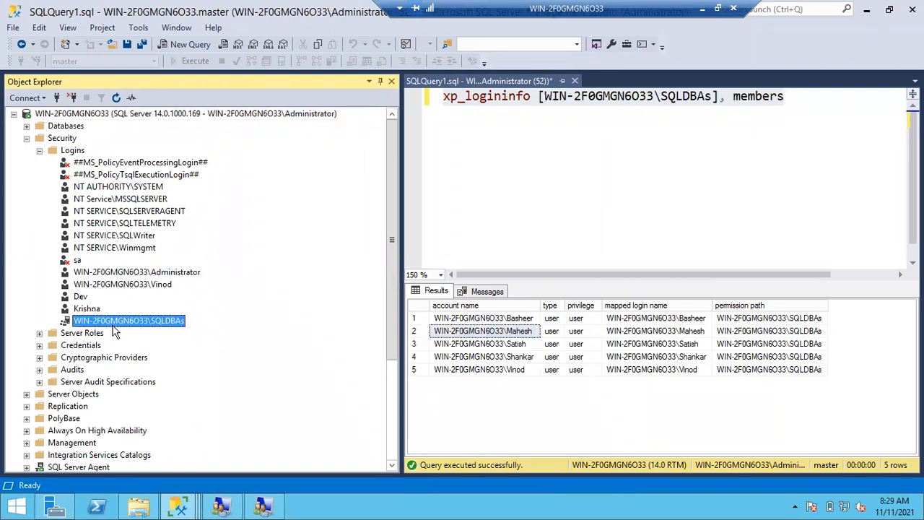
Switch to the newly connected Management Studio window and minimize it.
click(179, 505)
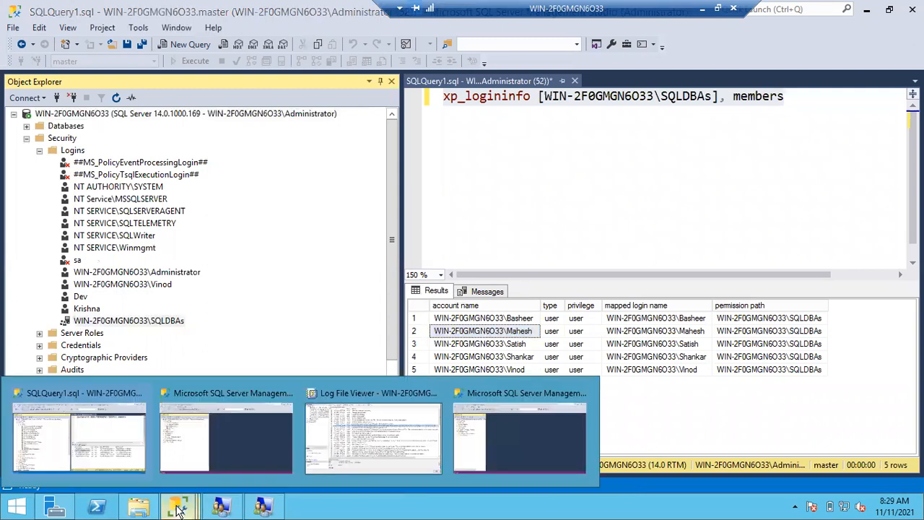
click(487, 445)
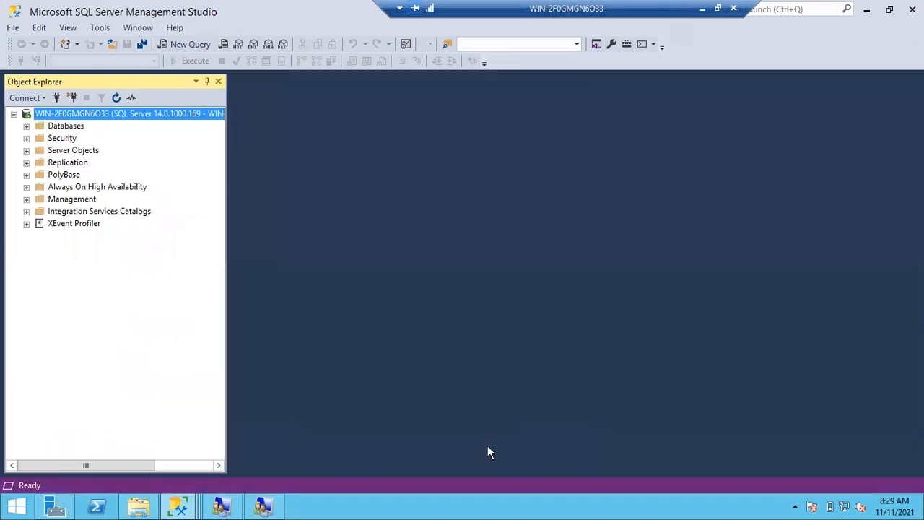
click(866, 9)
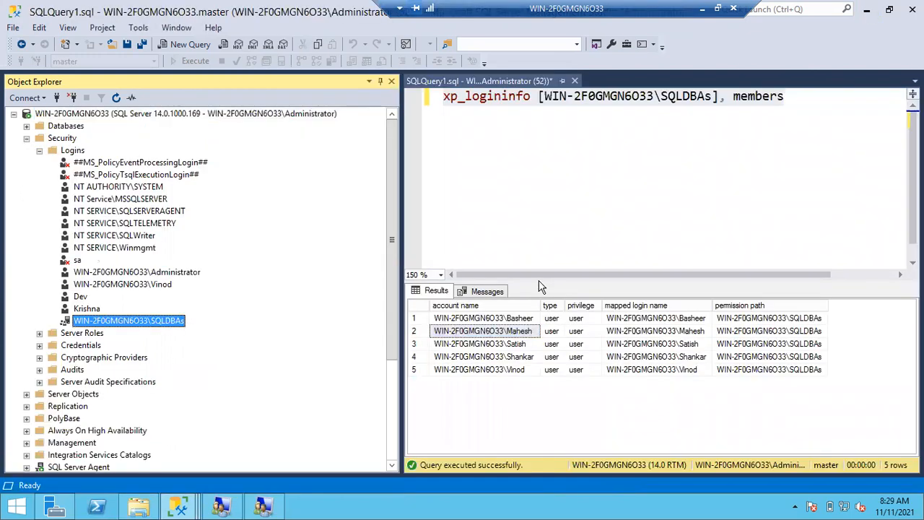
click(491, 357)
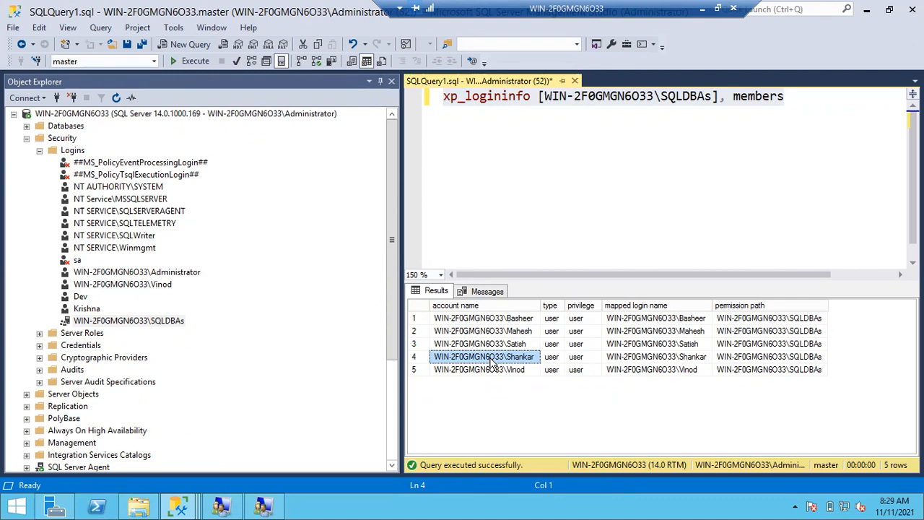
click(501, 344)
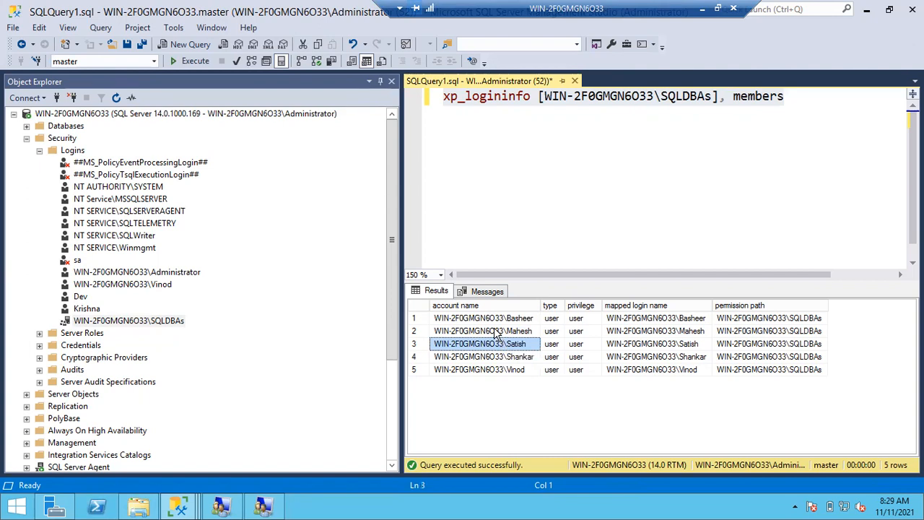
click(493, 329)
click(495, 321)
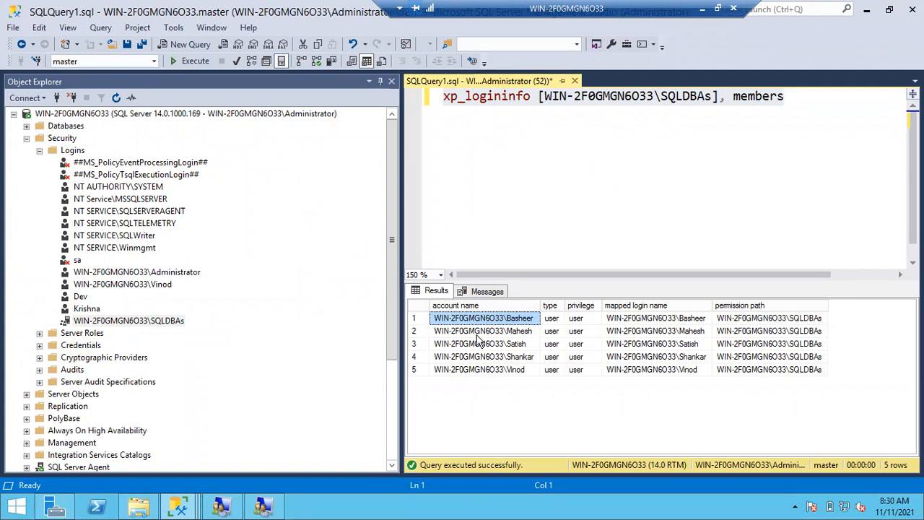
click(57, 99)
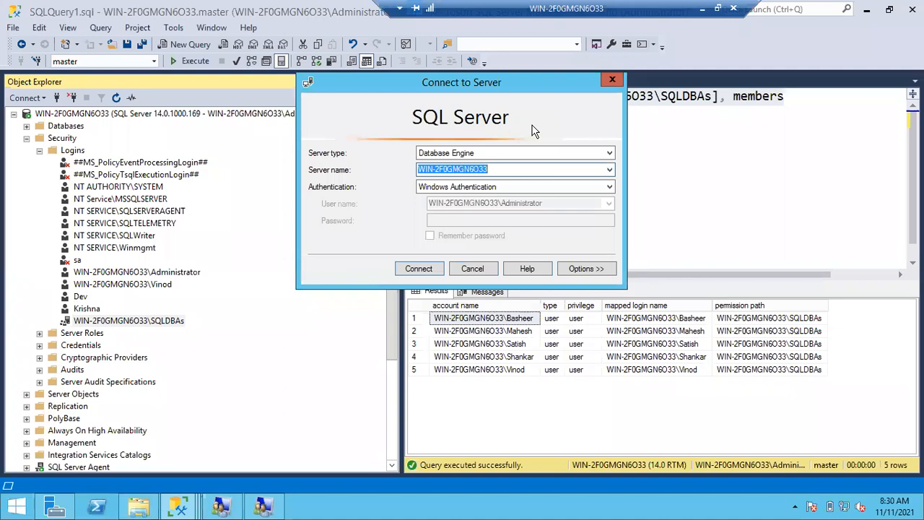
click(612, 82)
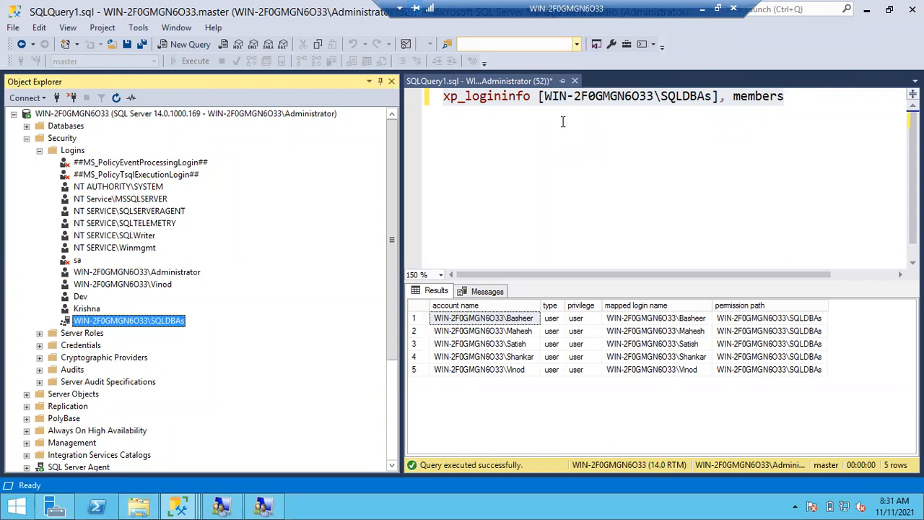
click(39, 150)
Collapse Security and expand Databases under the first WIN-2F0GMGN6O33 server node.
click(26, 139)
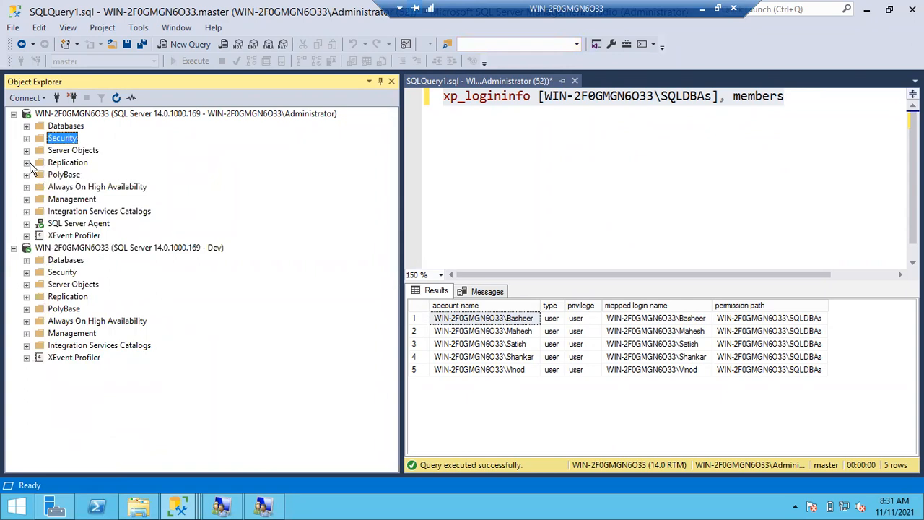
click(27, 127)
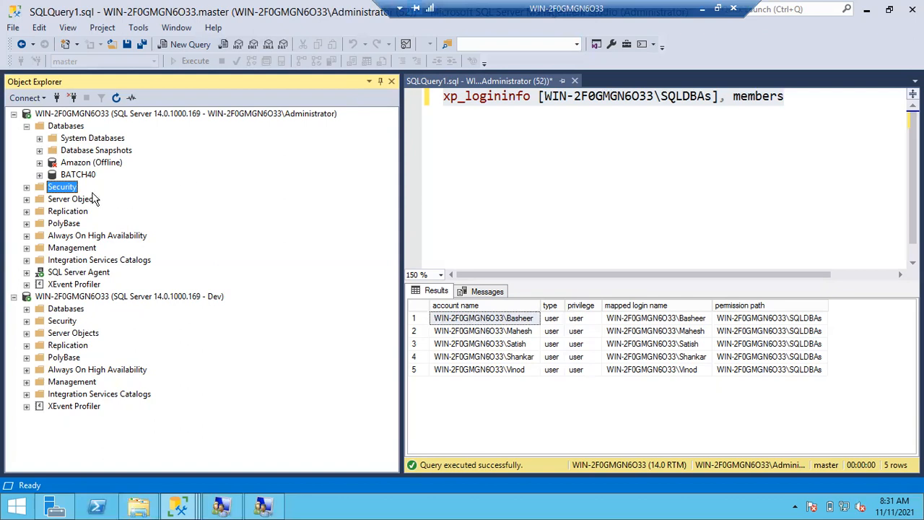
Expand Security > Logins under the first server and select the WIN-2F0GMGN6O33\SQLDBAs login.
click(26, 187)
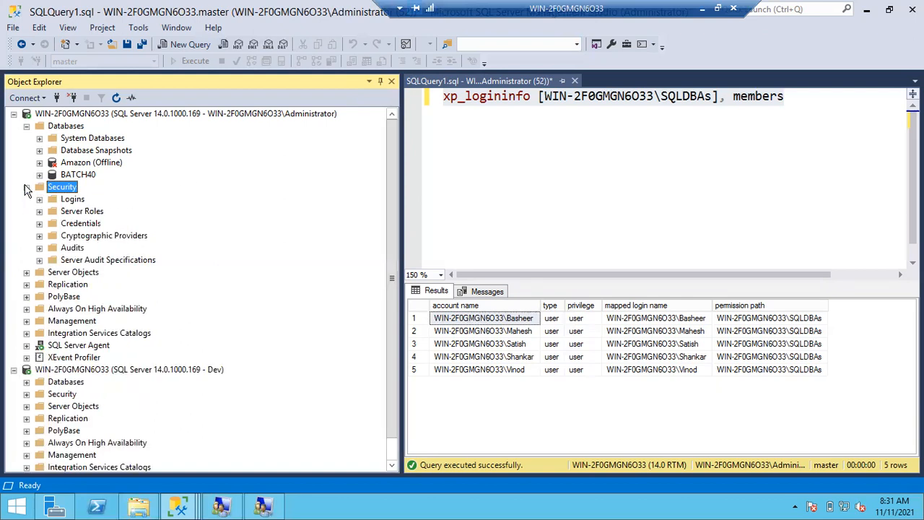
click(40, 199)
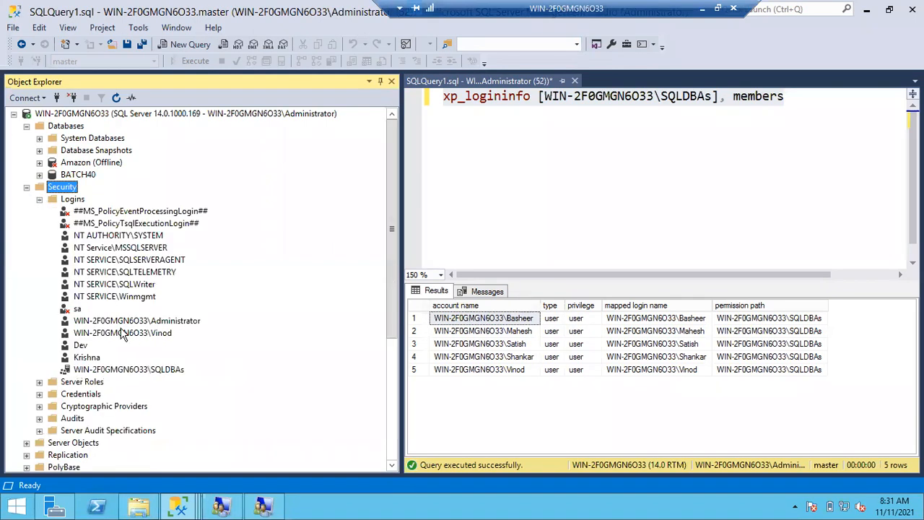
click(133, 369)
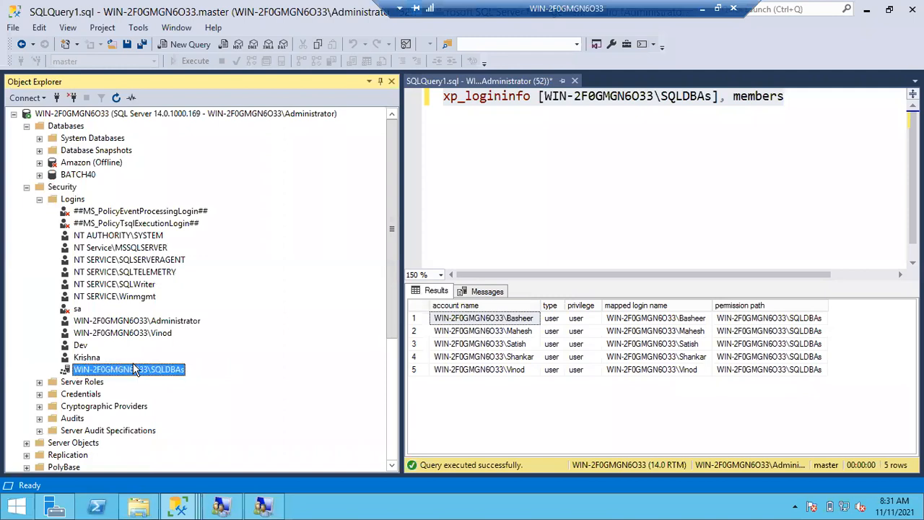